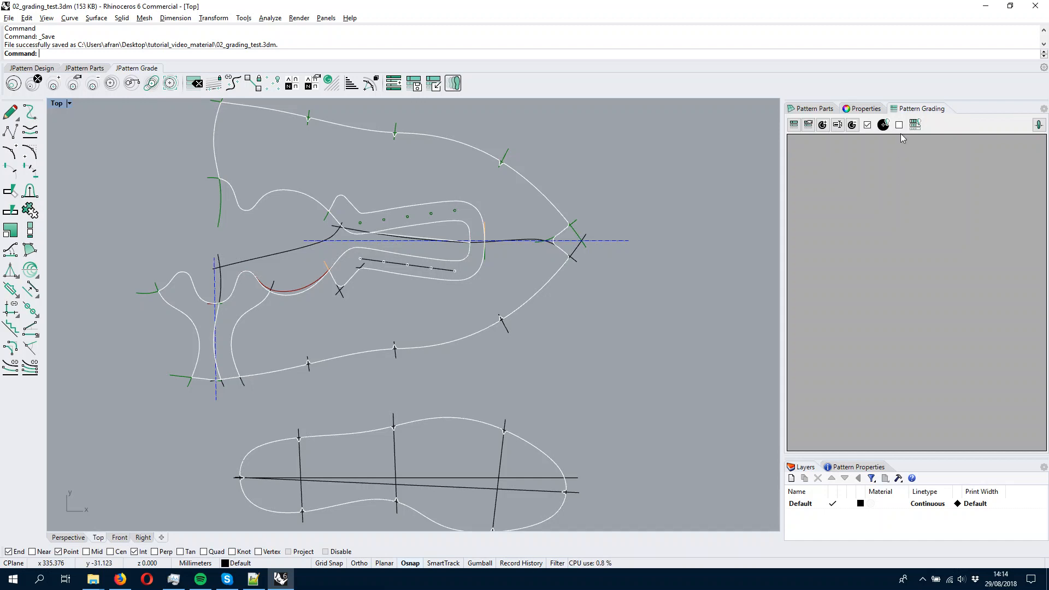
Close the Pattern Grading panel and display it again alongside the Pattern Parts and Properties panels
{"action": "left_click_drag", "start_coordinate": [912, 113], "coordinate": [541, 143]}
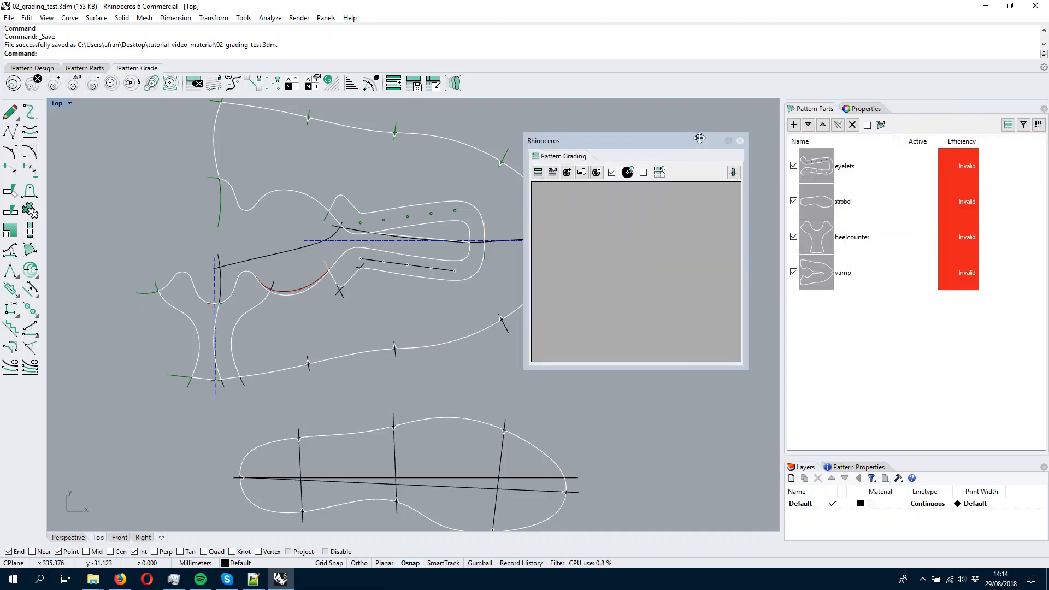
{"action": "left_click", "coordinate": [746, 140]}
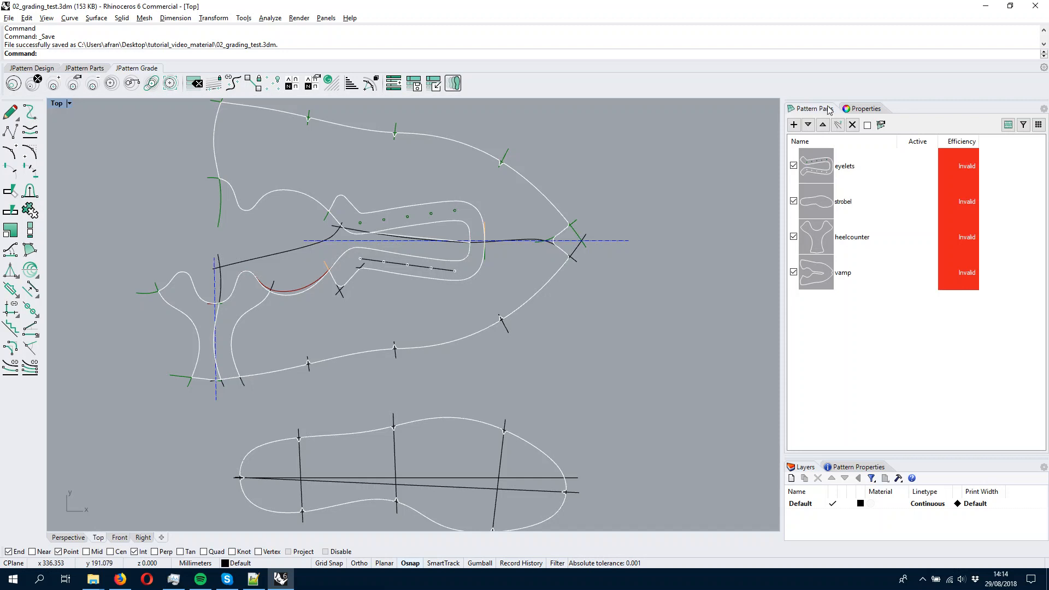
{"action": "left_click", "coordinate": [1045, 110]}
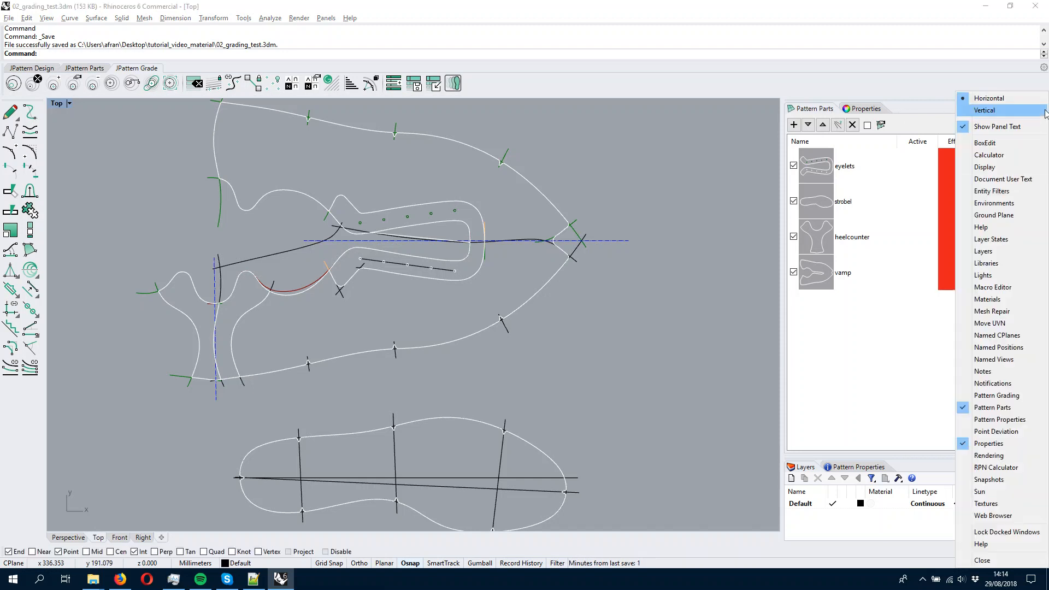
{"action": "left_click", "coordinate": [1012, 395]}
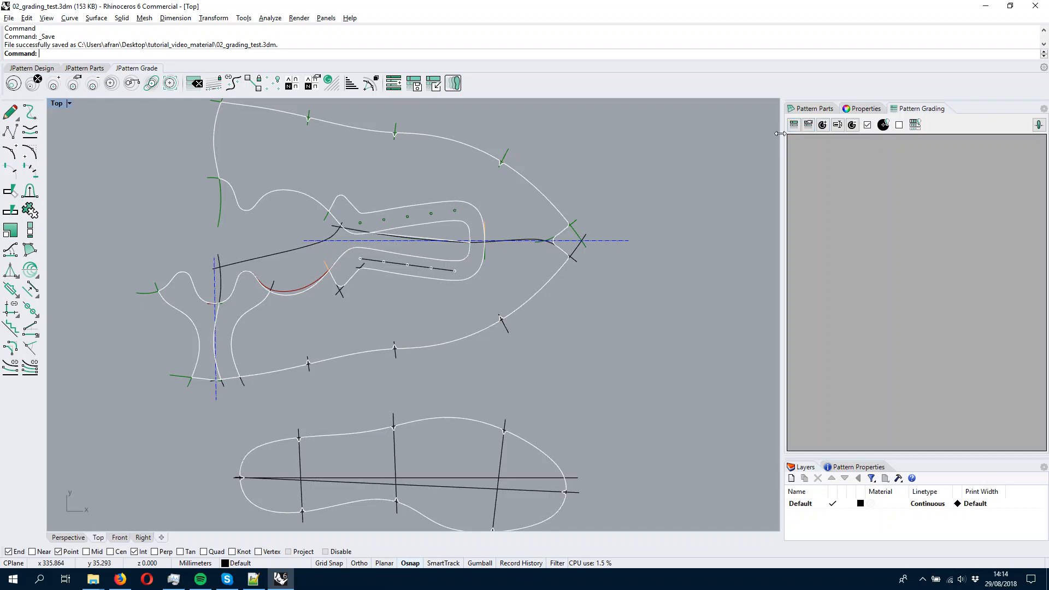
View the upper and sole settings in the grading table setup, and close it without generating a table
{"action": "left_click", "coordinate": [795, 125]}
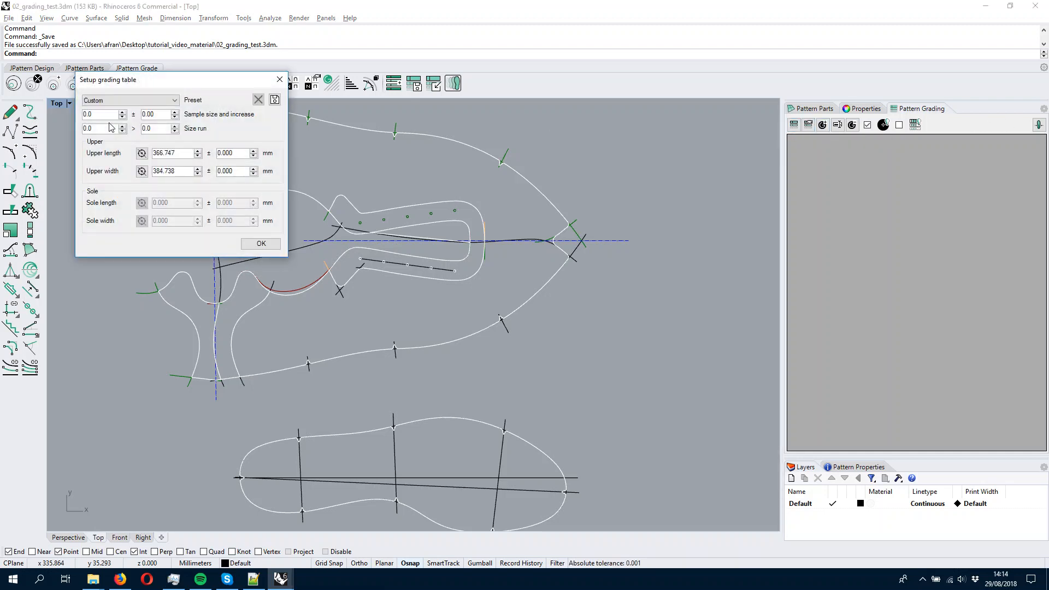
{"action": "left_click_drag", "start_coordinate": [119, 86], "coordinate": [189, 118]}
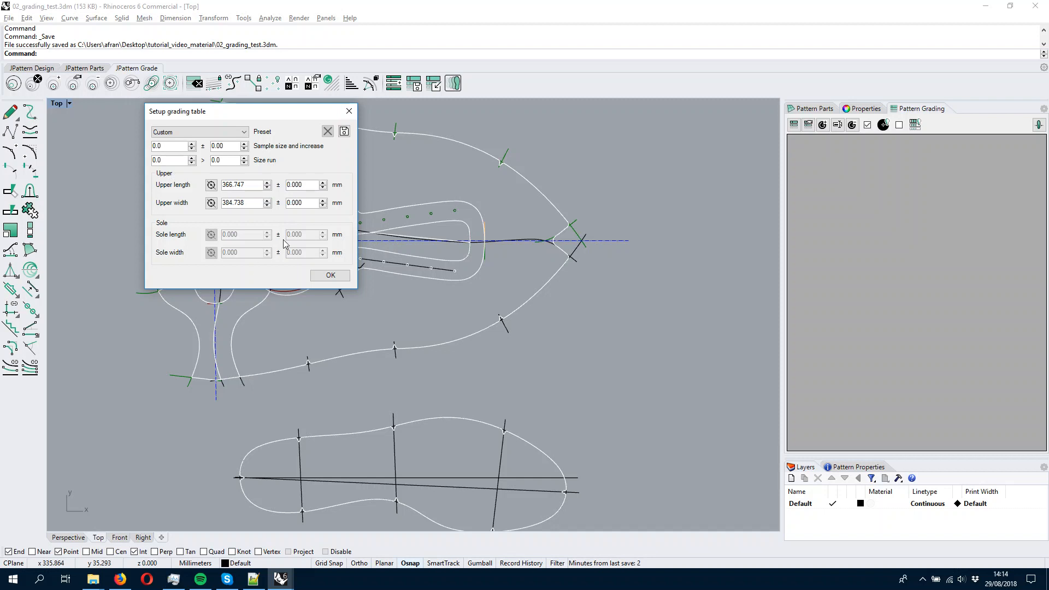
{"action": "left_click", "coordinate": [349, 113]}
Edit the strobel pattern part and mark it as a sole
{"action": "left_click", "coordinate": [803, 111]}
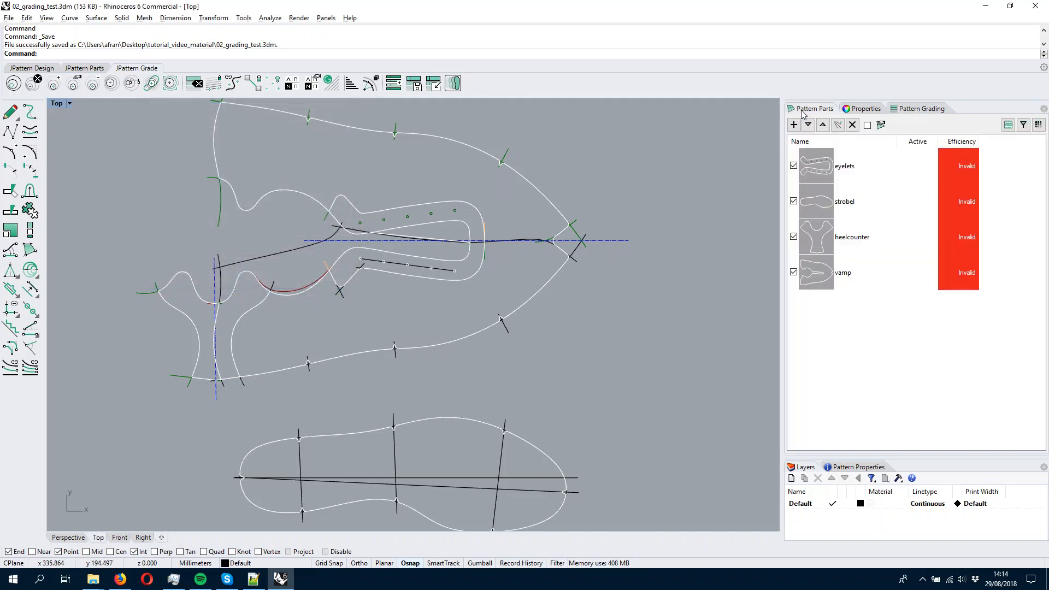
{"action": "left_click", "coordinate": [830, 203]}
{"action": "right_click", "coordinate": [830, 203]}
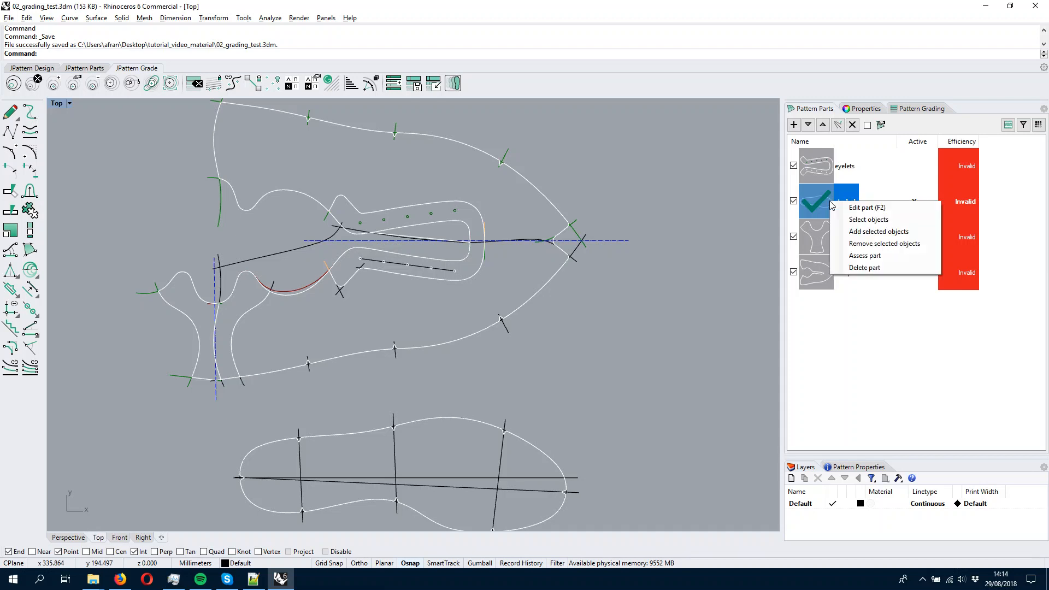
{"action": "left_click", "coordinate": [844, 207]}
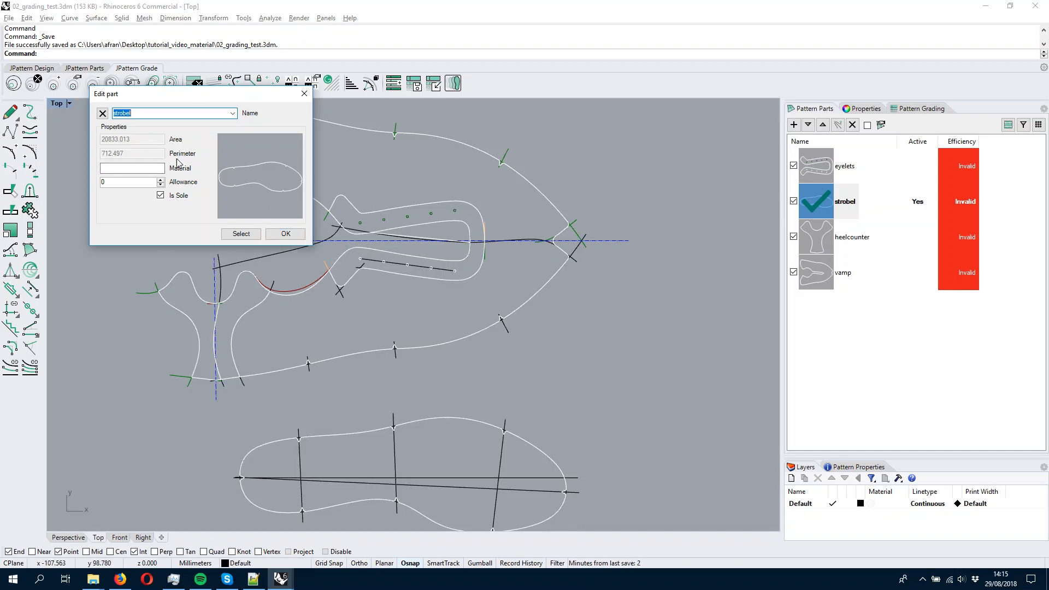
{"action": "left_click", "coordinate": [286, 234]}
Reopen the grading table setup and load the UK size grading preset
{"action": "left_click", "coordinate": [929, 108]}
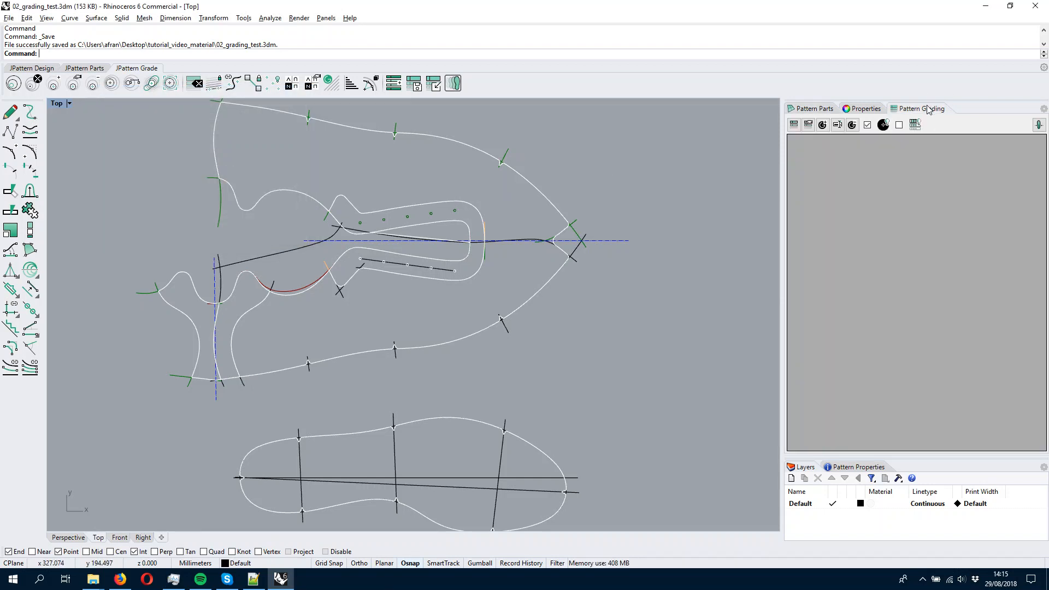
{"action": "left_click", "coordinate": [794, 125]}
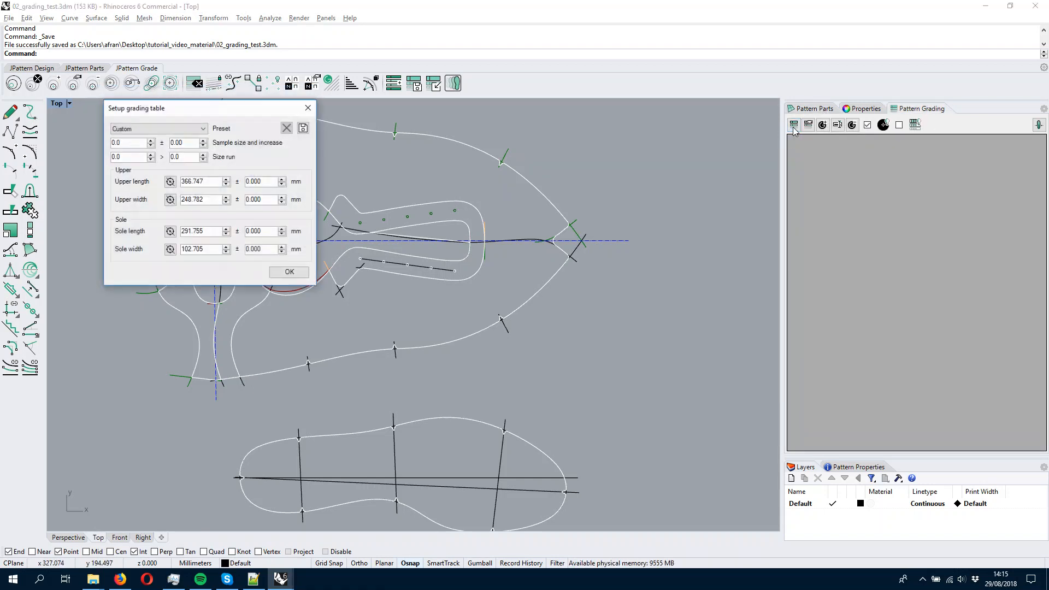
{"action": "left_click_drag", "start_coordinate": [233, 116], "coordinate": [728, 152]}
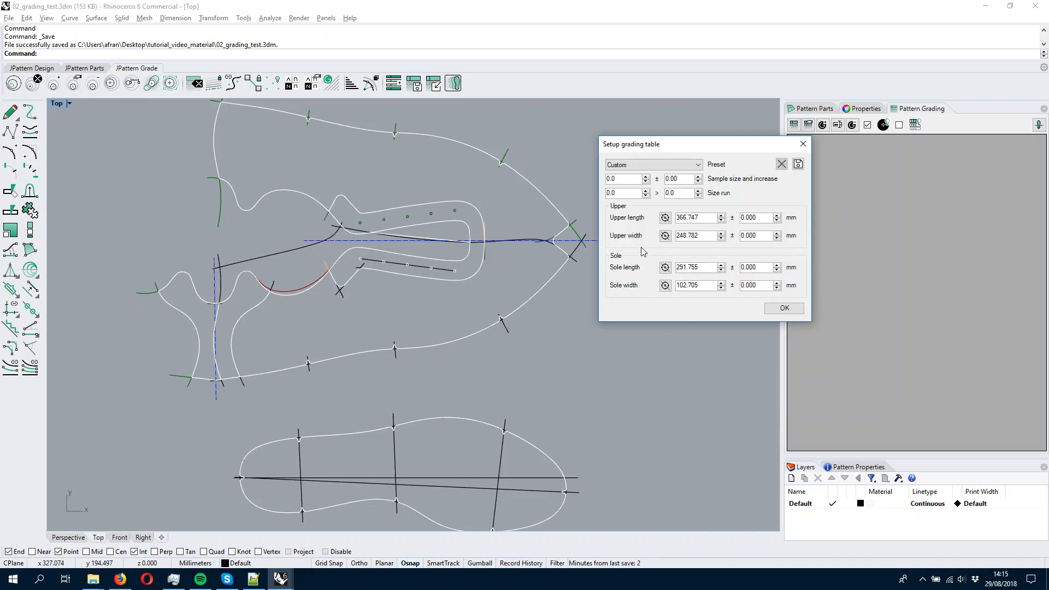
{"action": "left_click_drag", "start_coordinate": [645, 148], "coordinate": [653, 127]}
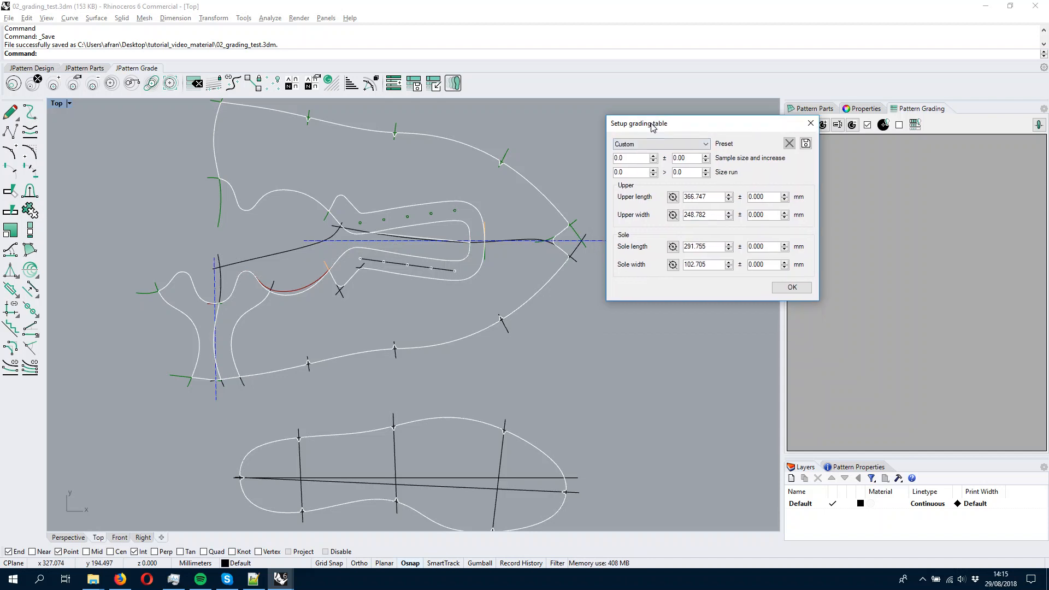
{"action": "left_click", "coordinate": [659, 145]}
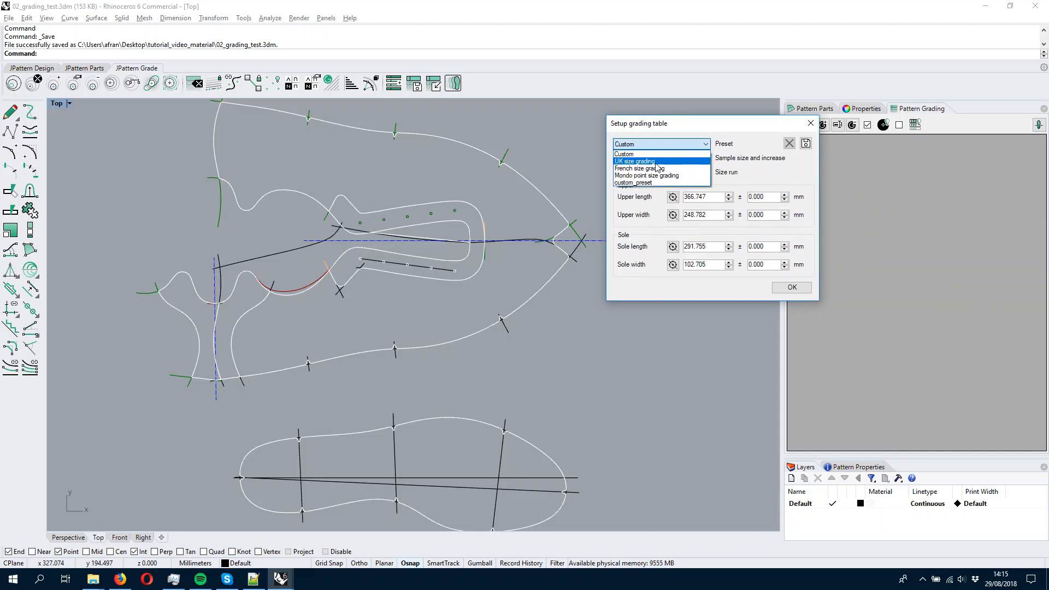
{"action": "left_click", "coordinate": [657, 164]}
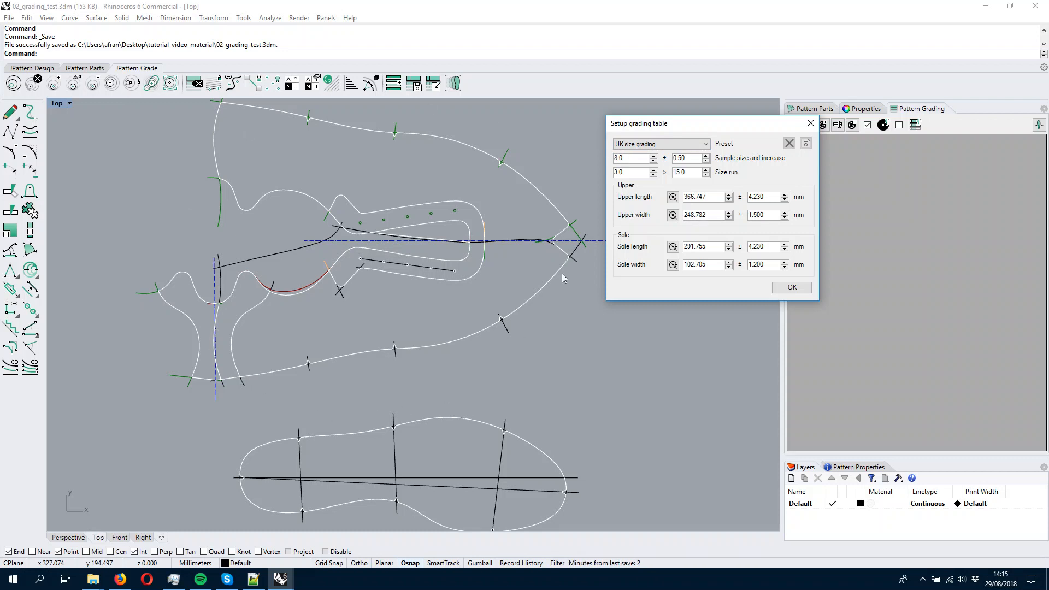
{"action": "left_click", "coordinate": [693, 160]}
{"action": "left_click", "coordinate": [627, 173]}
{"action": "left_click", "coordinate": [691, 170]}
{"action": "left_click_drag", "start_coordinate": [677, 123], "coordinate": [674, 111]}
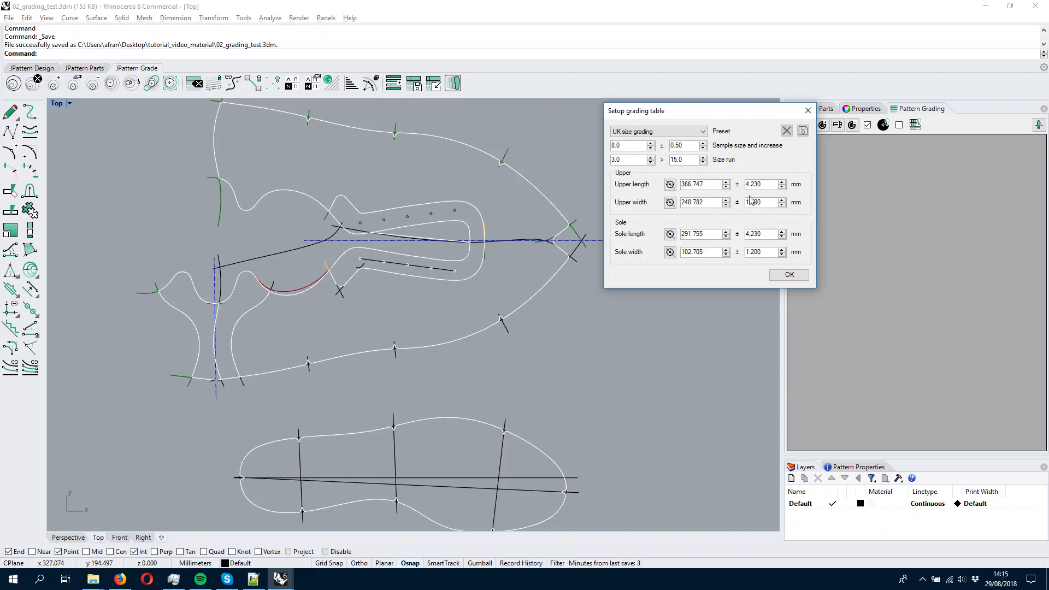
Compare the French and Mondo point size grading presets with the UK one, ending on UK size grading
{"action": "left_click", "coordinate": [662, 134]}
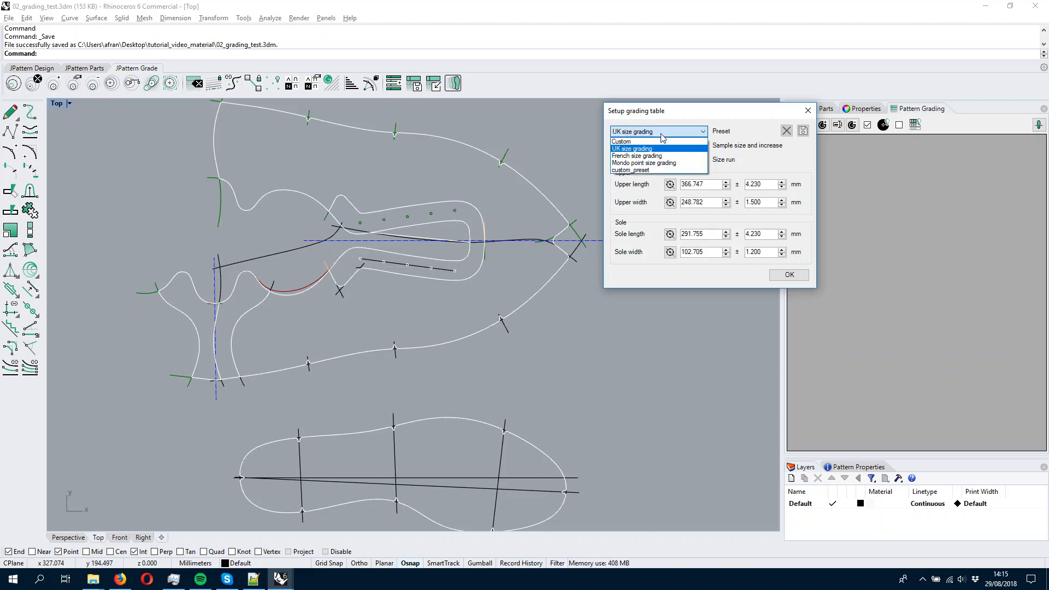
{"action": "left_click", "coordinate": [664, 156]}
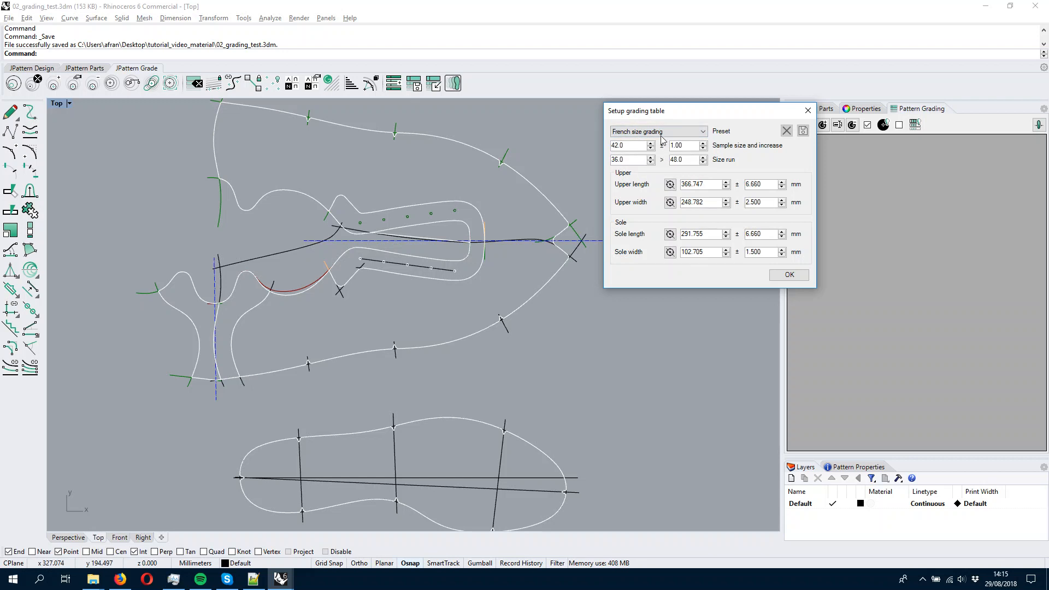
{"action": "left_click", "coordinate": [663, 134]}
{"action": "left_click", "coordinate": [662, 149]}
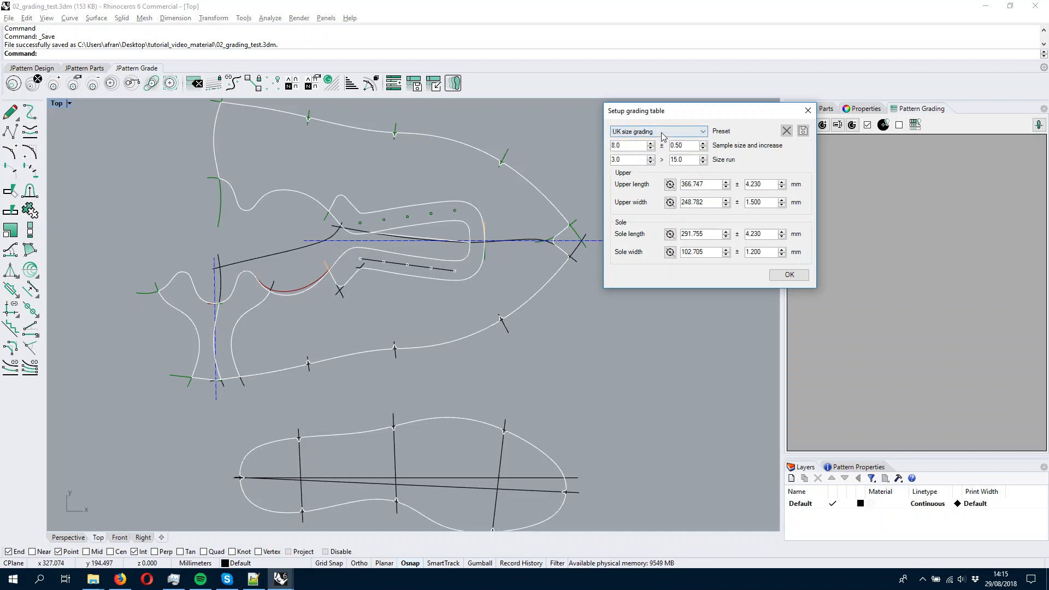
{"action": "left_click", "coordinate": [663, 134]}
{"action": "left_click", "coordinate": [661, 165]}
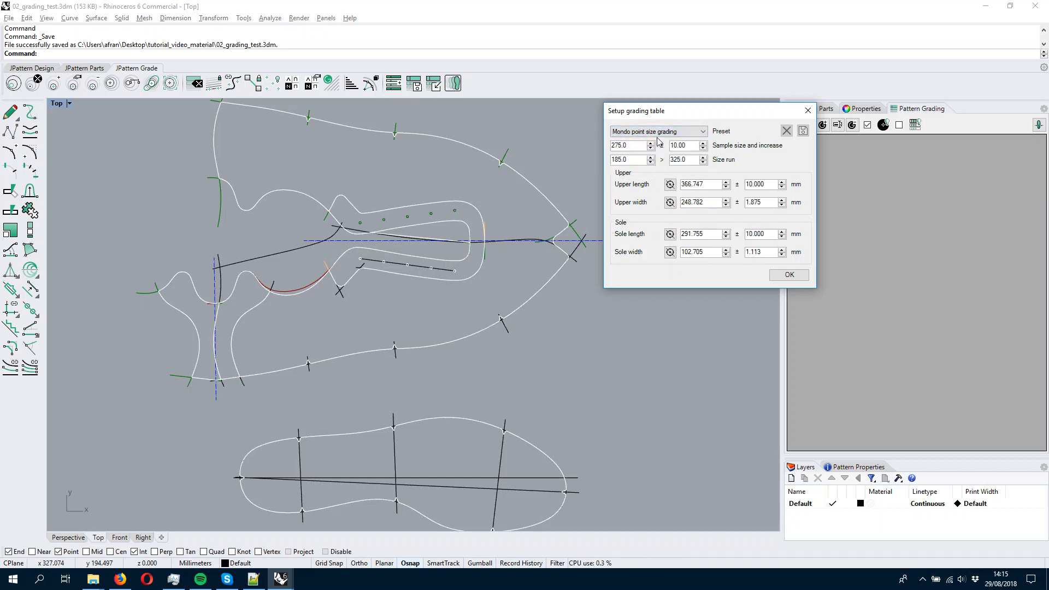
{"action": "left_click", "coordinate": [659, 134]}
{"action": "left_click", "coordinate": [659, 157]}
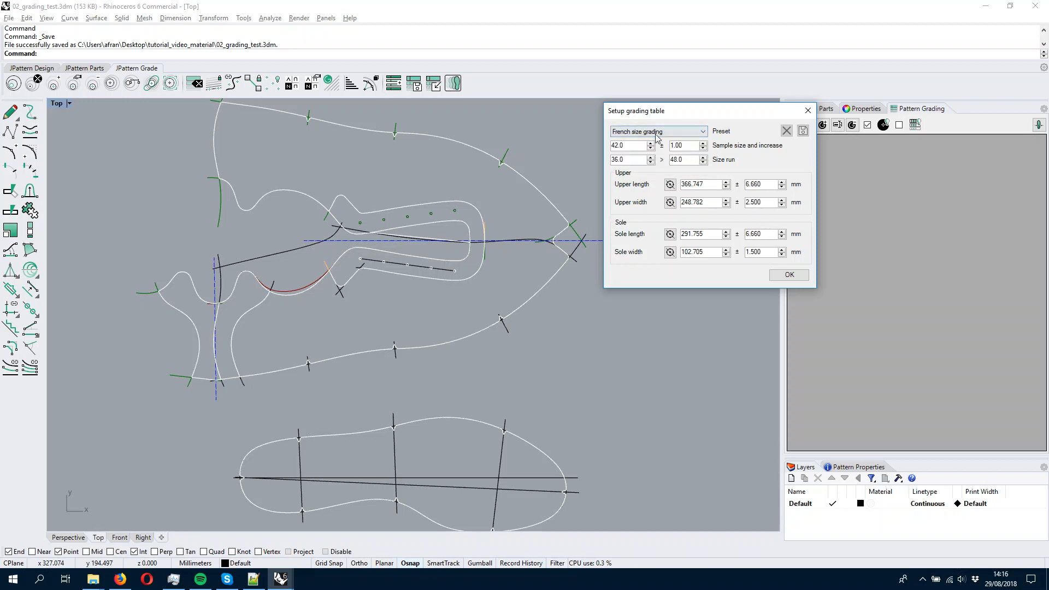
{"action": "left_click", "coordinate": [659, 133]}
{"action": "left_click", "coordinate": [656, 149]}
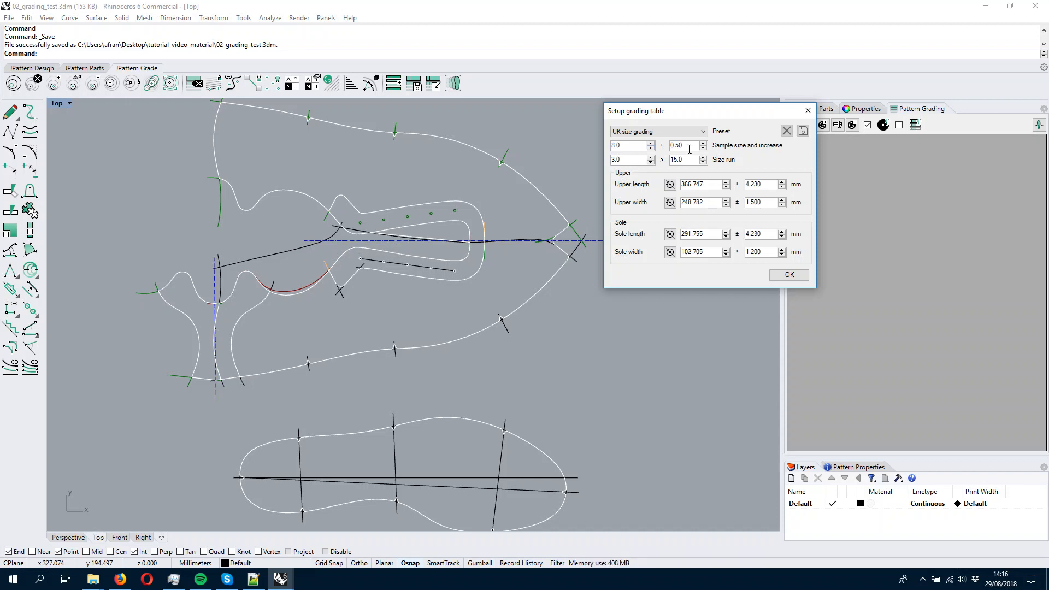
Set the sample size to 8.5 and the size run from 4 to 14 in the grading table setup
{"action": "left_click_drag", "start_coordinate": [672, 115], "coordinate": [629, 111]}
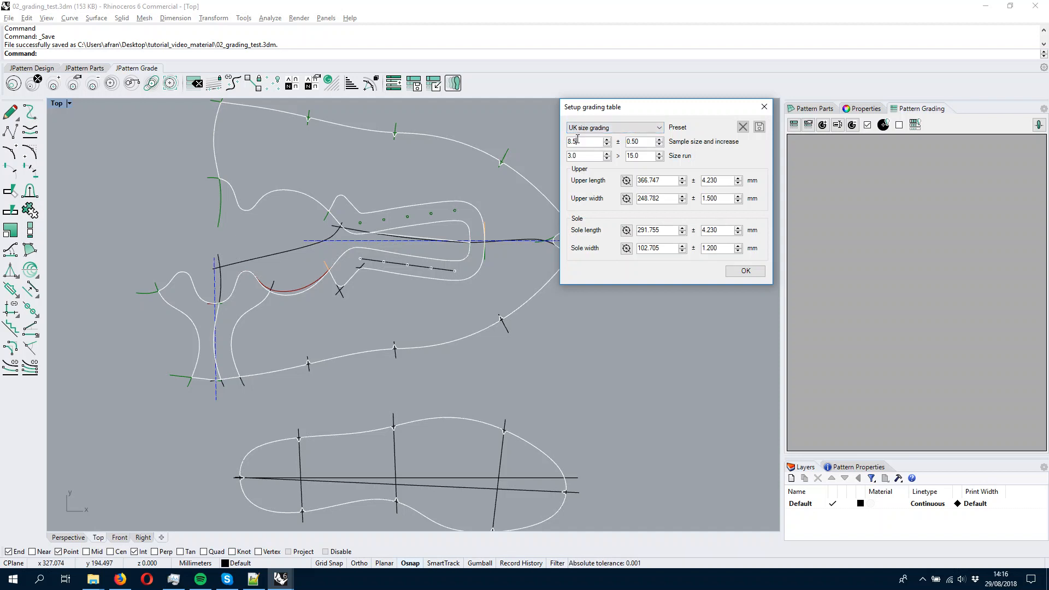
{"action": "double_click", "coordinate": [582, 156]}
{"action": "type", "text": "4"}
{"action": "double_click", "coordinate": [626, 157]}
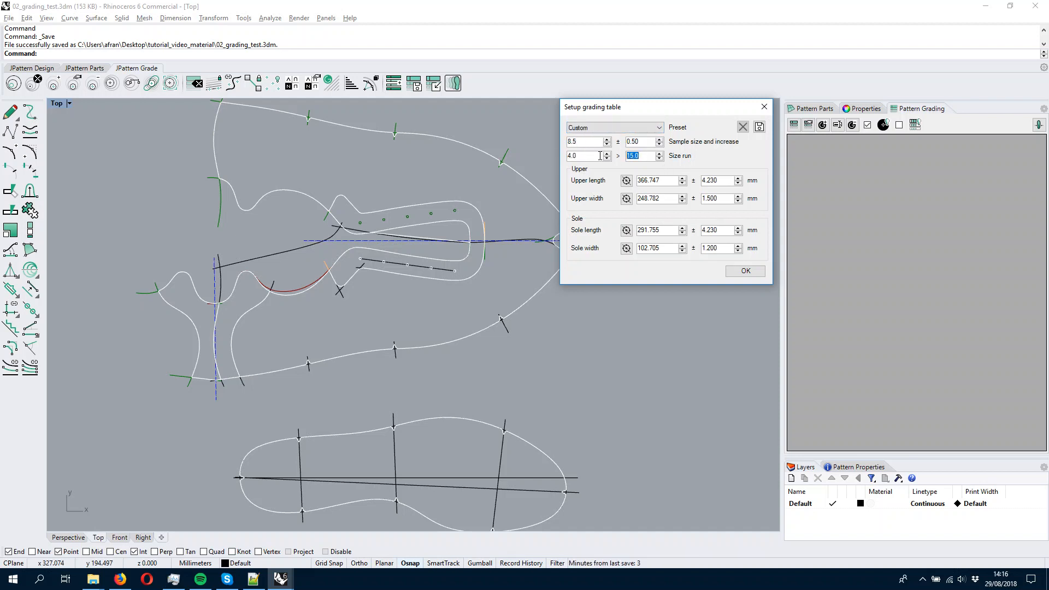
{"action": "type", "text": "14"}
{"action": "key", "text": "Tab"}
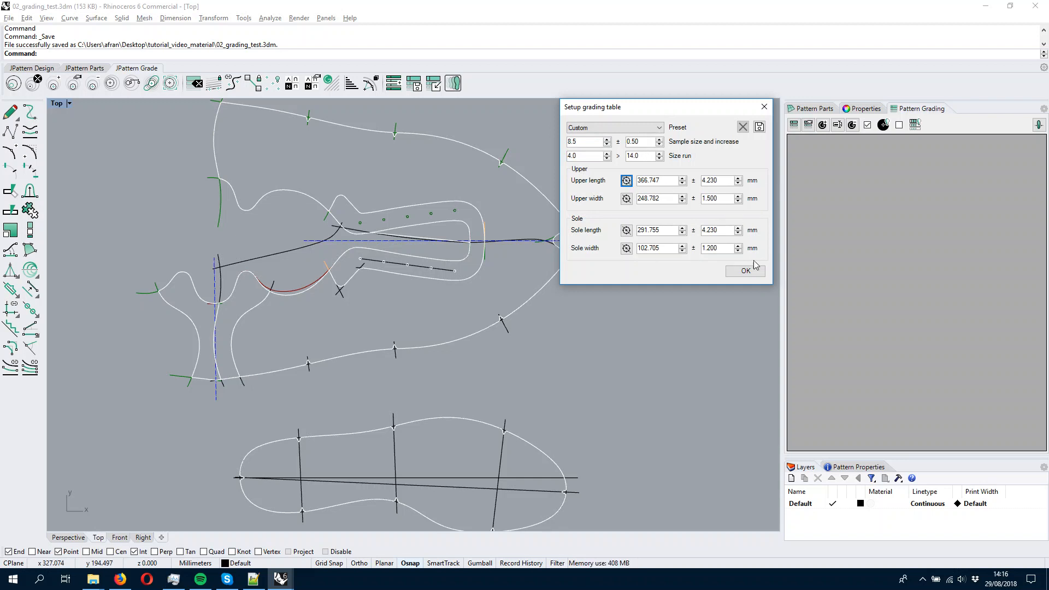
Save the grading settings as a preset named new_preset and generate the grading table
{"action": "left_click", "coordinate": [760, 127]}
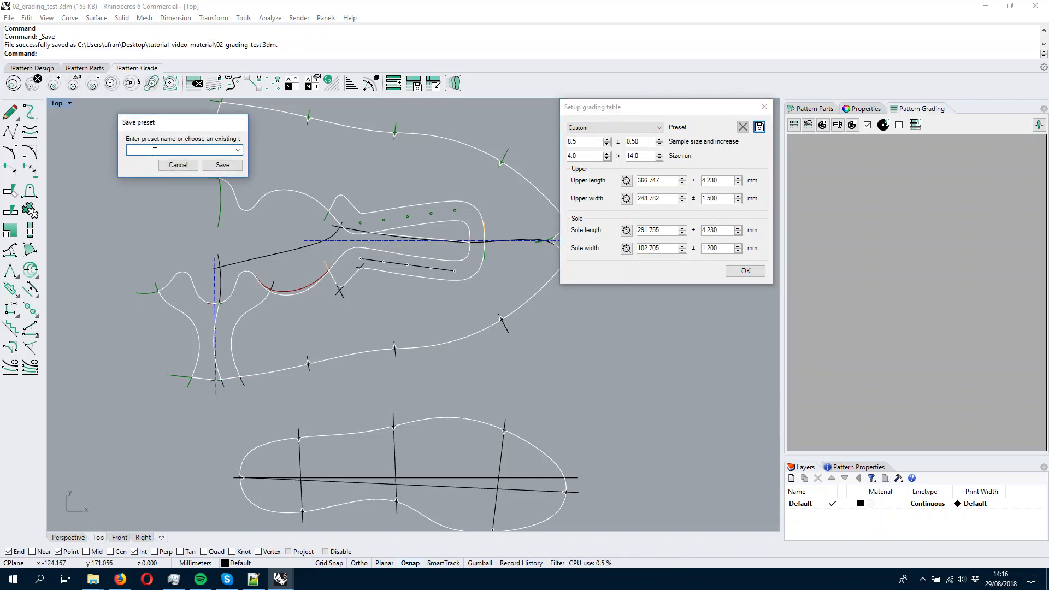
{"action": "type", "text": "new_preset"}
{"action": "left_click", "coordinate": [223, 165]}
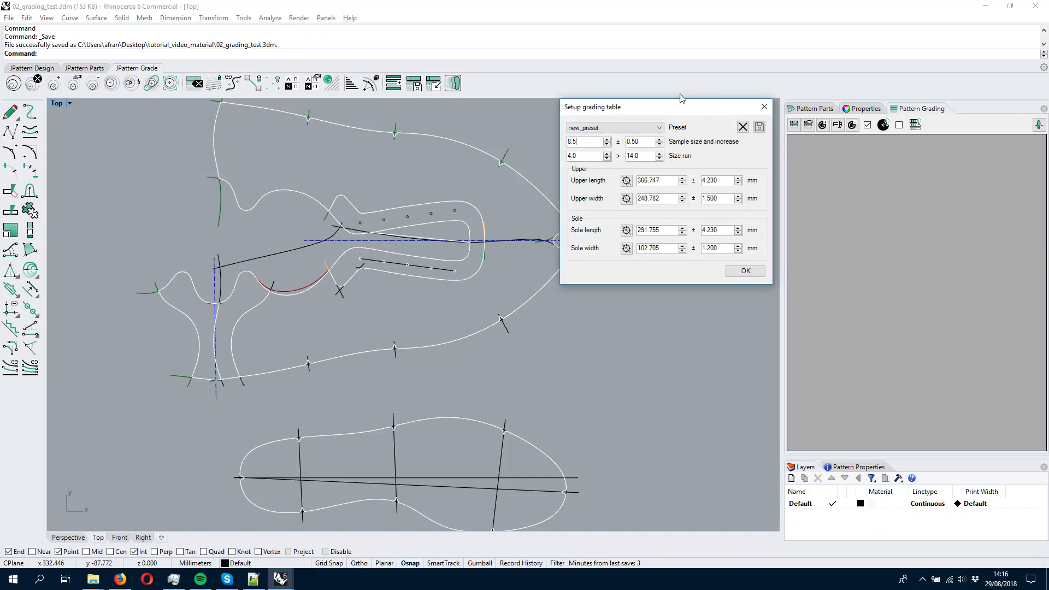
{"action": "left_click", "coordinate": [744, 272]}
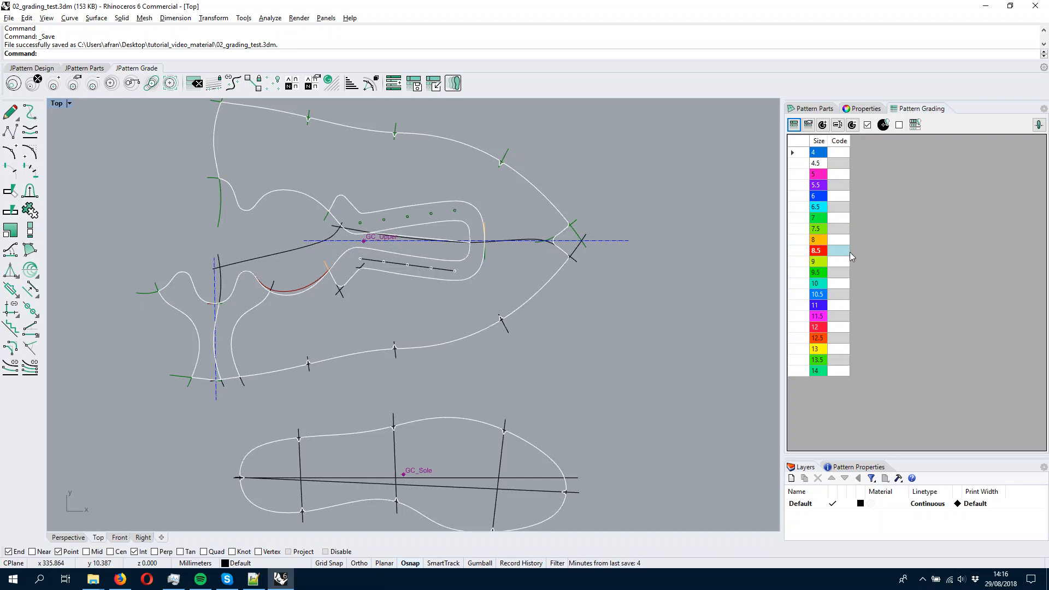
Examine the GC_Upper and GC_Sole grading centre points on the pattern
{"action": "right_click_drag", "start_coordinate": [506, 329], "coordinate": [527, 290]}
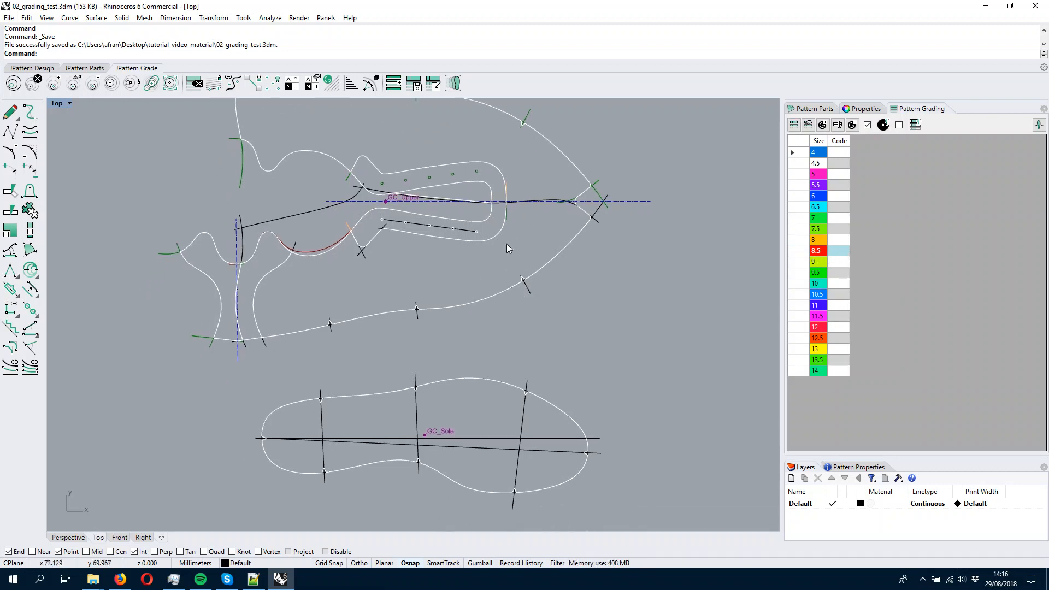
{"action": "scroll", "coordinate": [386, 202], "scroll_direction": "up", "scroll_amount": 10}
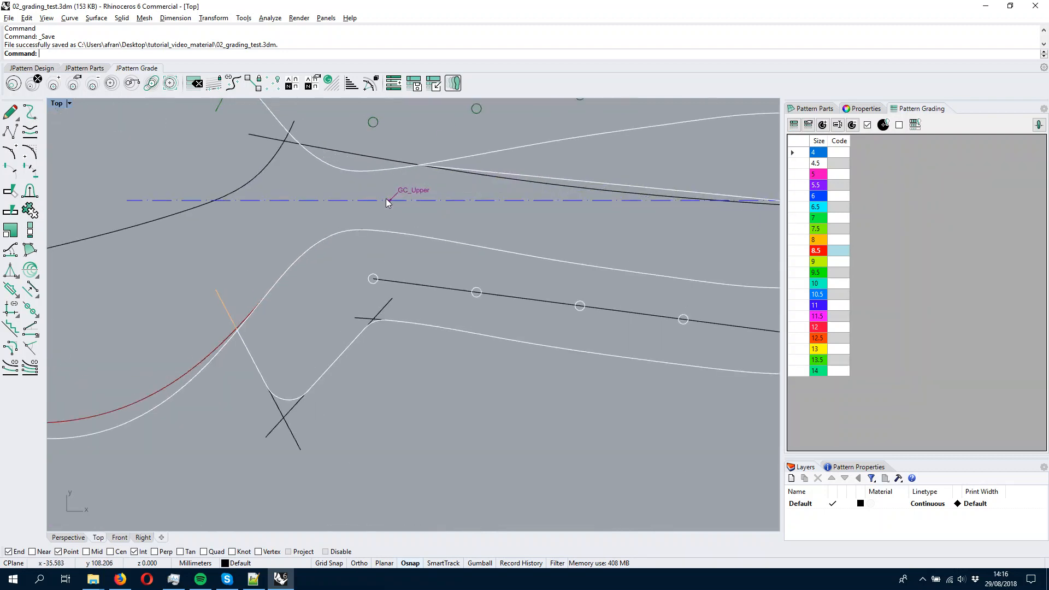
{"action": "scroll", "coordinate": [403, 198], "scroll_direction": "down", "scroll_amount": 10}
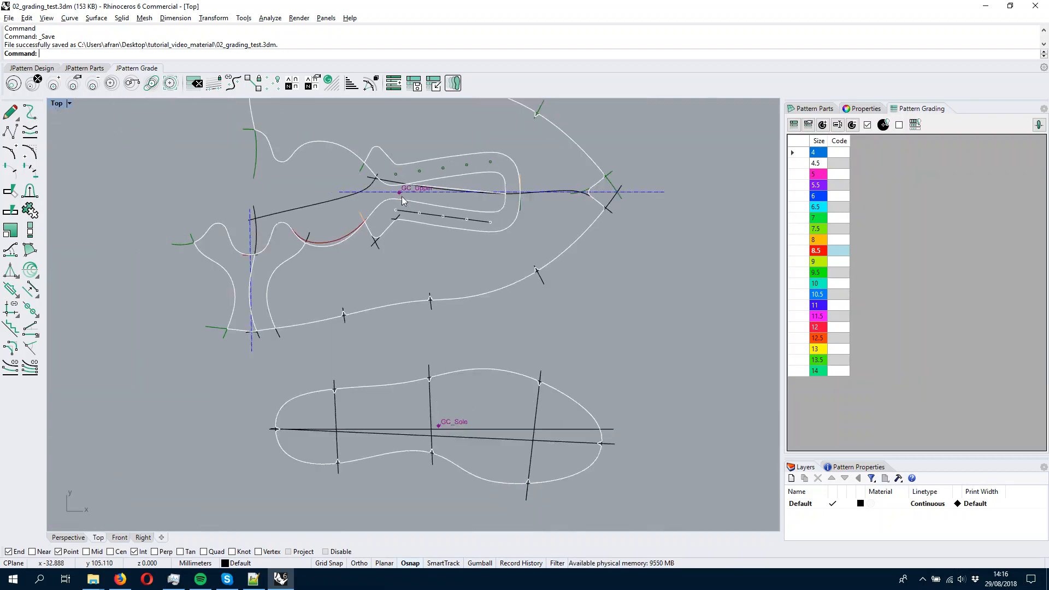
{"action": "scroll", "coordinate": [441, 423], "scroll_direction": "up", "scroll_amount": 9}
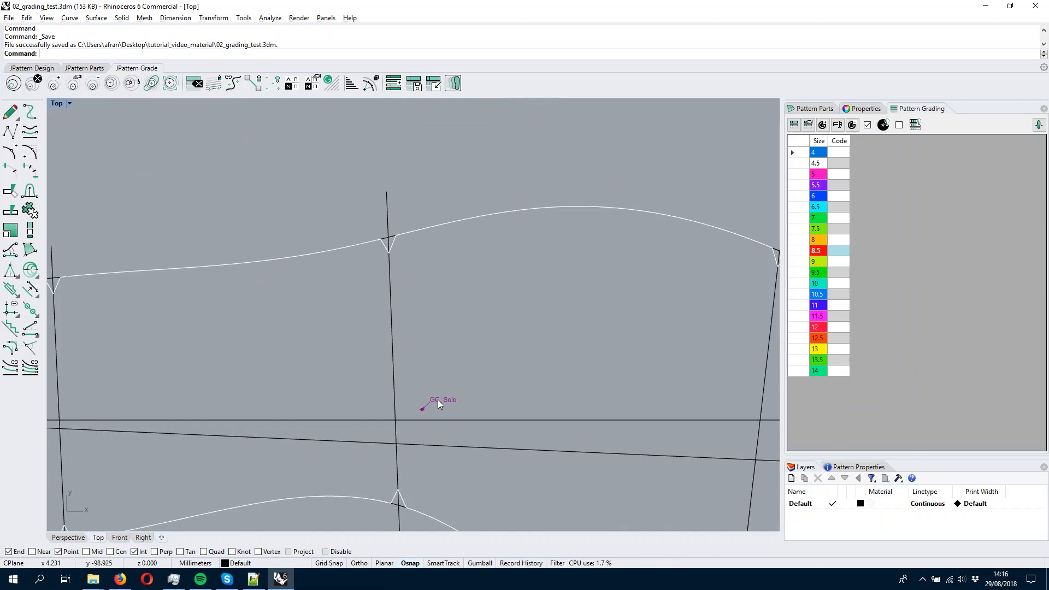
{"action": "scroll", "coordinate": [438, 399], "scroll_direction": "down", "scroll_amount": 9}
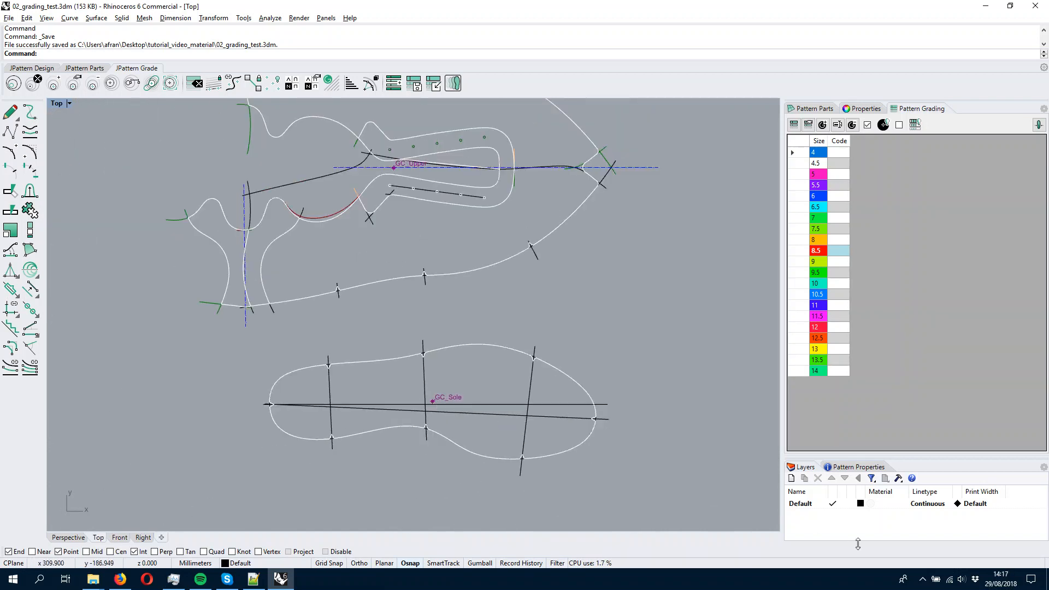
{"action": "left_click", "coordinate": [923, 579]}
{"action": "right_click", "coordinate": [923, 558]}
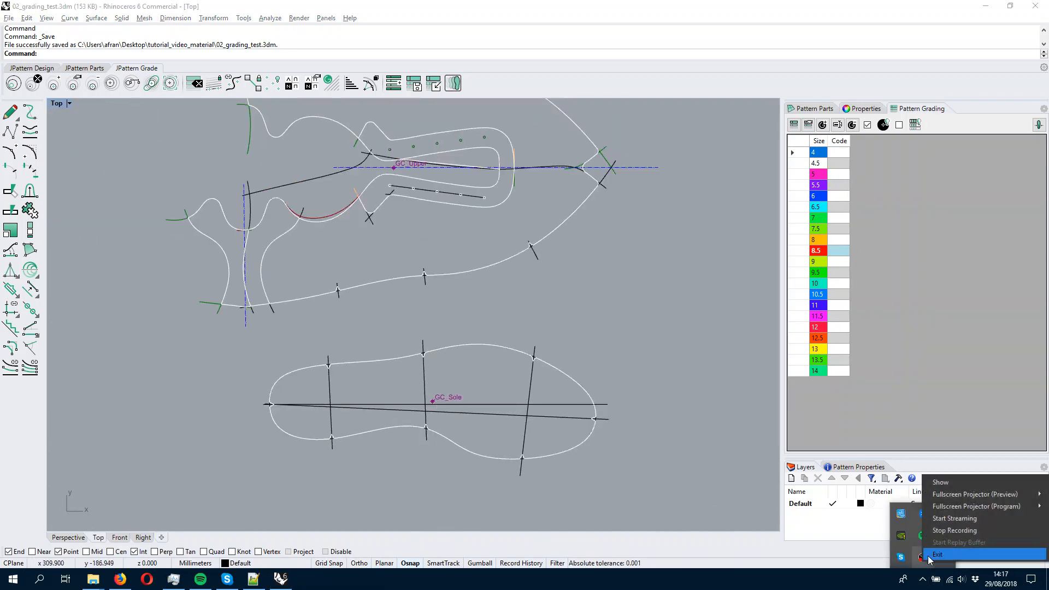